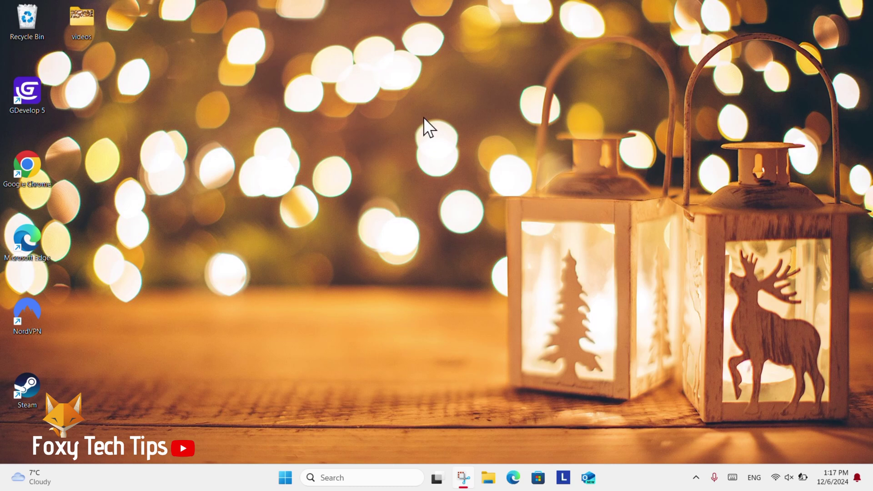
Search for 'settings' from the taskbar and launch the Settings app
click(359, 478)
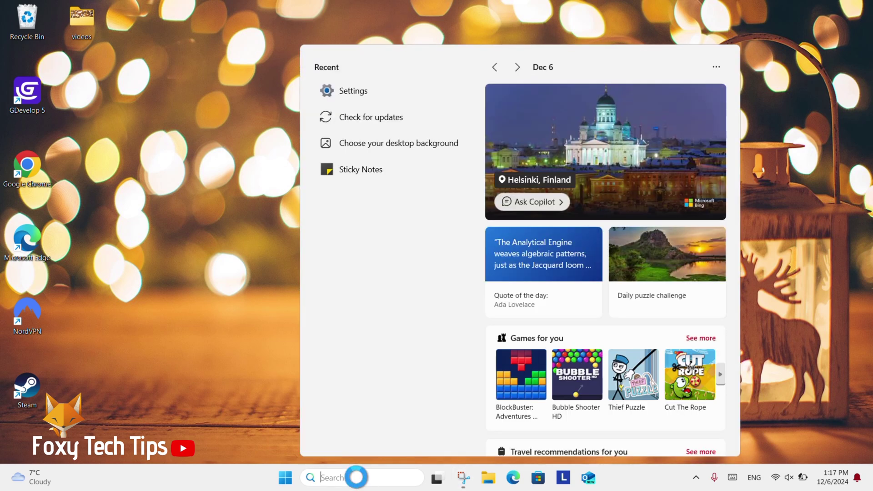
text(settings)
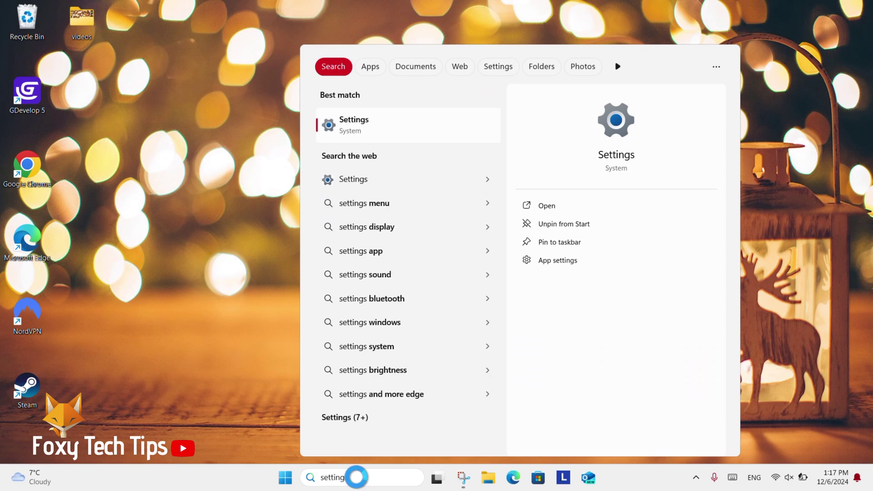
click(348, 126)
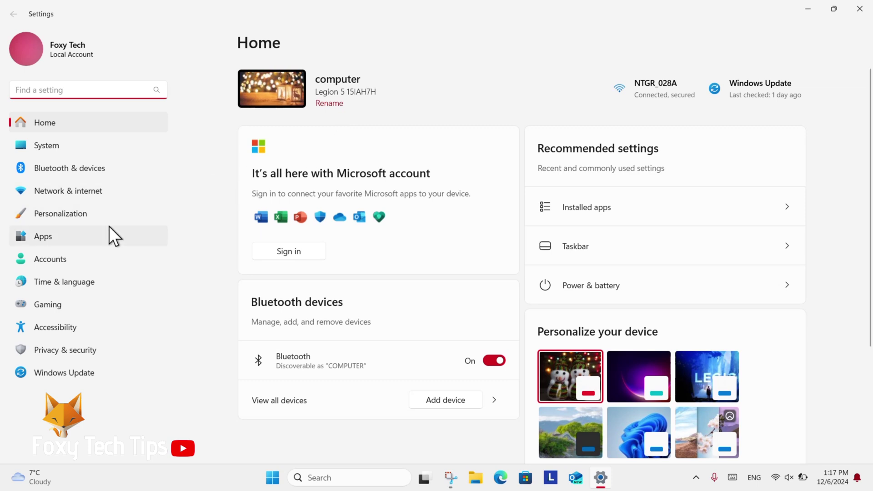
Go to the Accounts page from the Settings sidebar
click(49, 258)
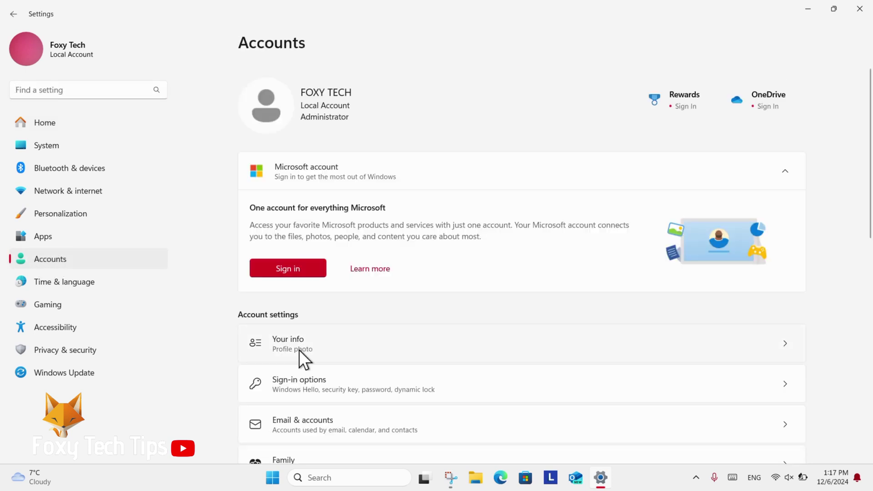
Open Sign-in options and expand the PIN (Windows Hello) entry
click(299, 379)
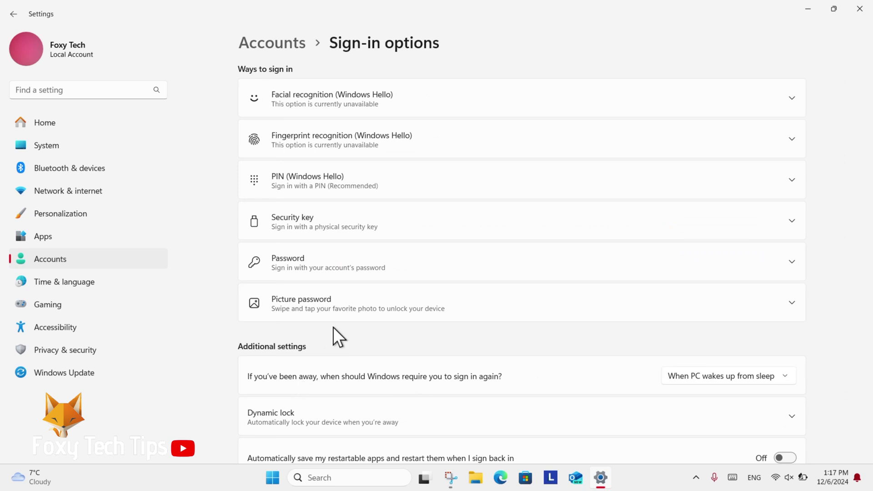
click(312, 178)
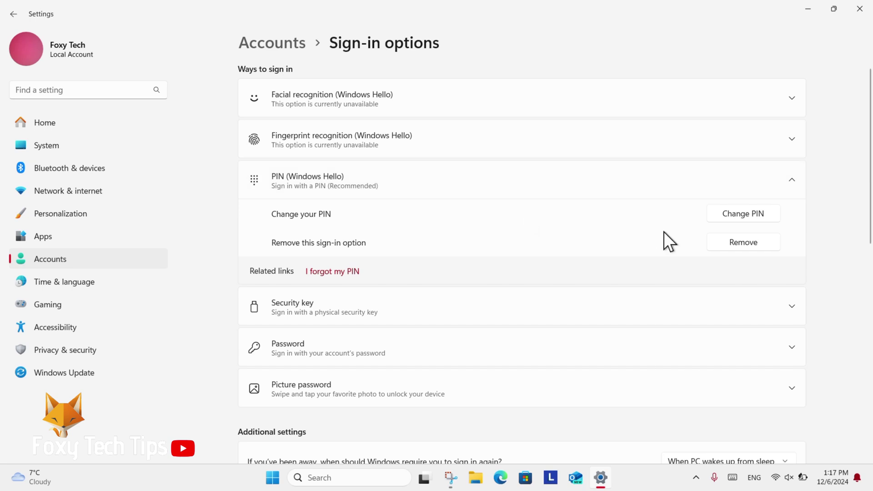
Remove the Windows Hello PIN, confirming and verifying with the account password
click(742, 240)
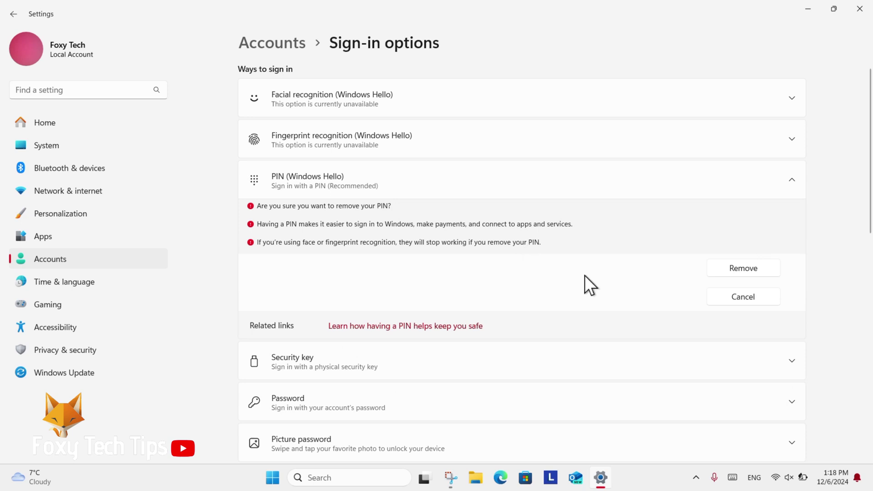
click(742, 267)
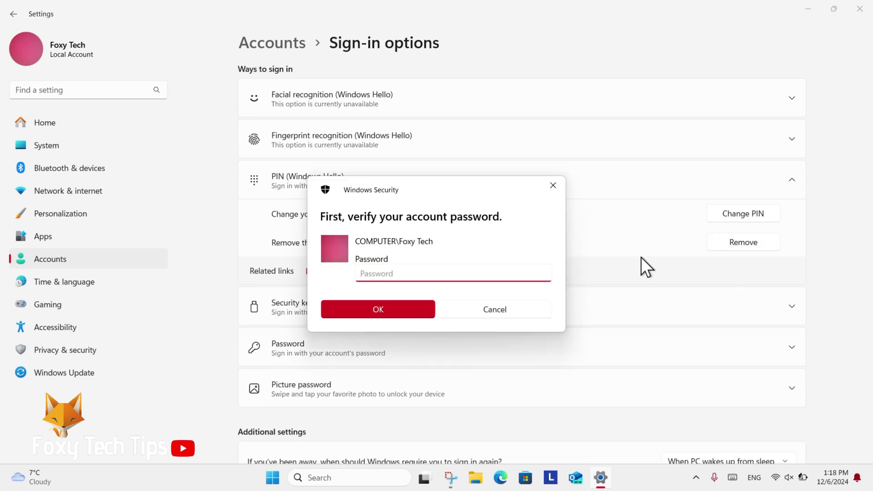
key(Return)
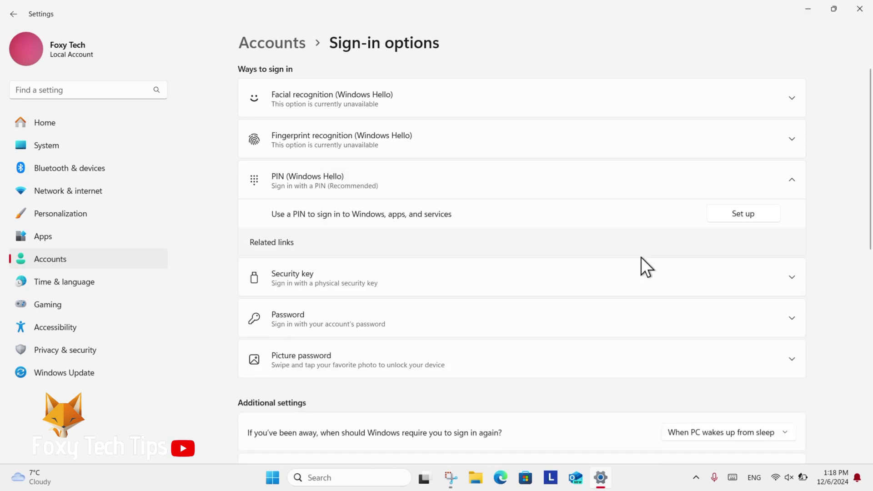